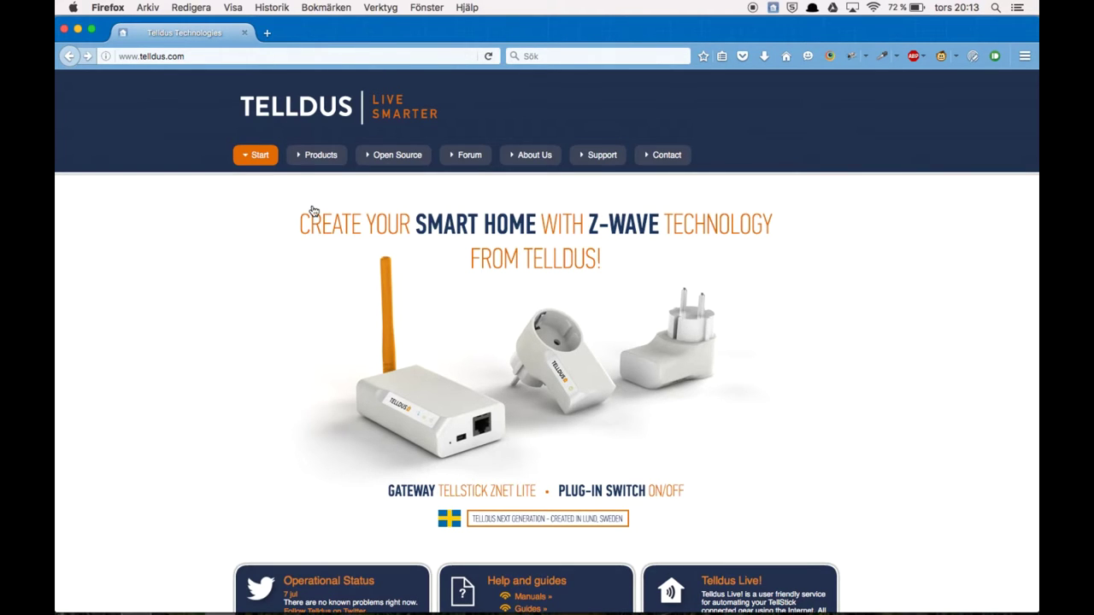
# - On the Telldus Products page, start the Mac OS X TelldusCenter-2.1.2.dmg download, then cancel saving it
pyautogui.click(313, 156)
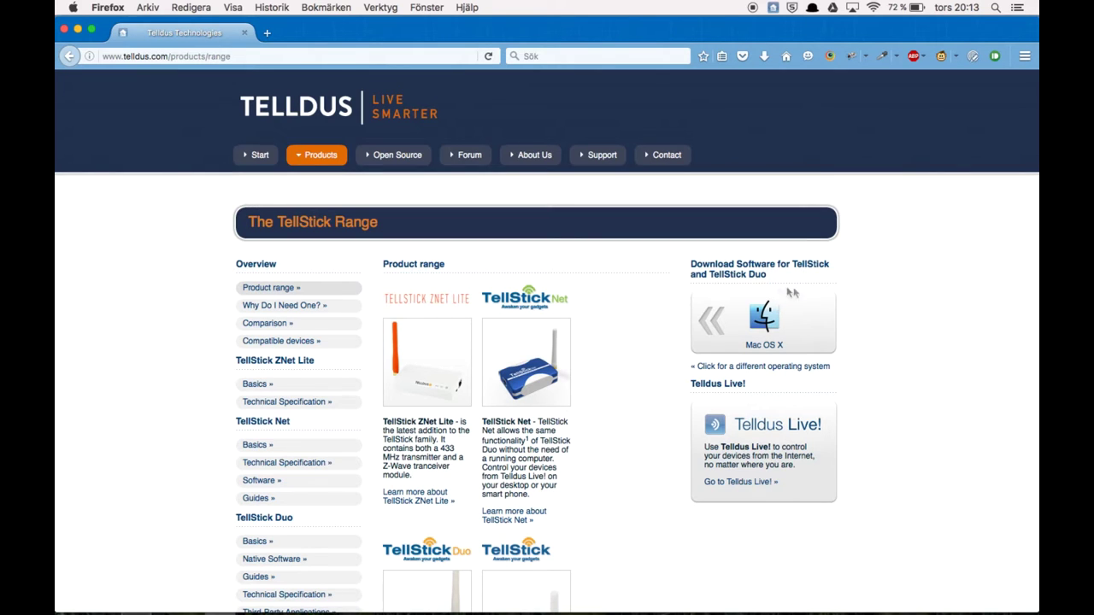
pyautogui.click(760, 337)
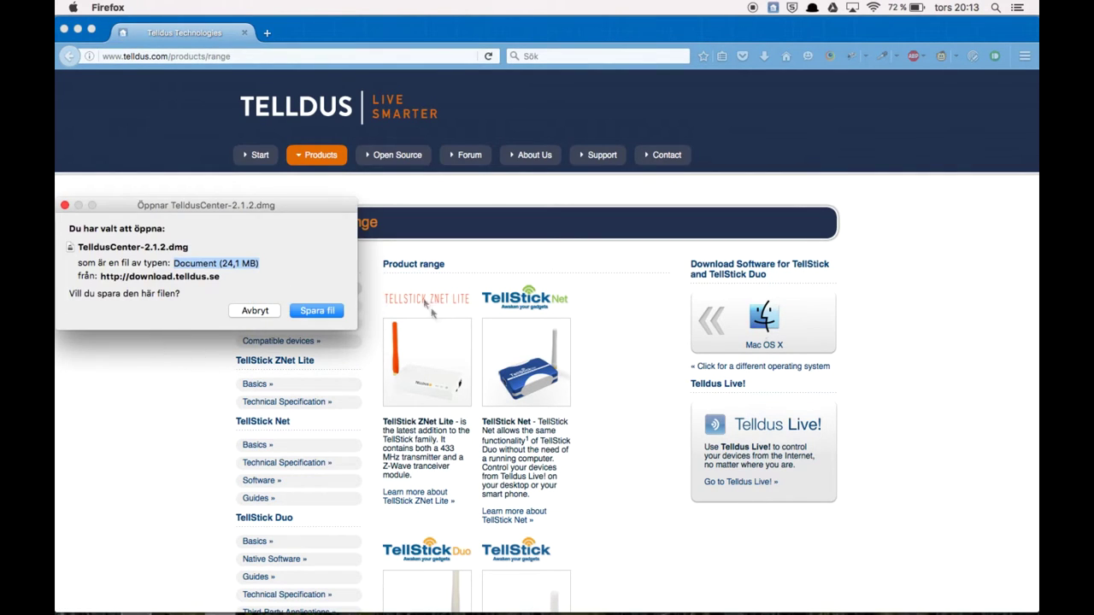
pyautogui.click(255, 311)
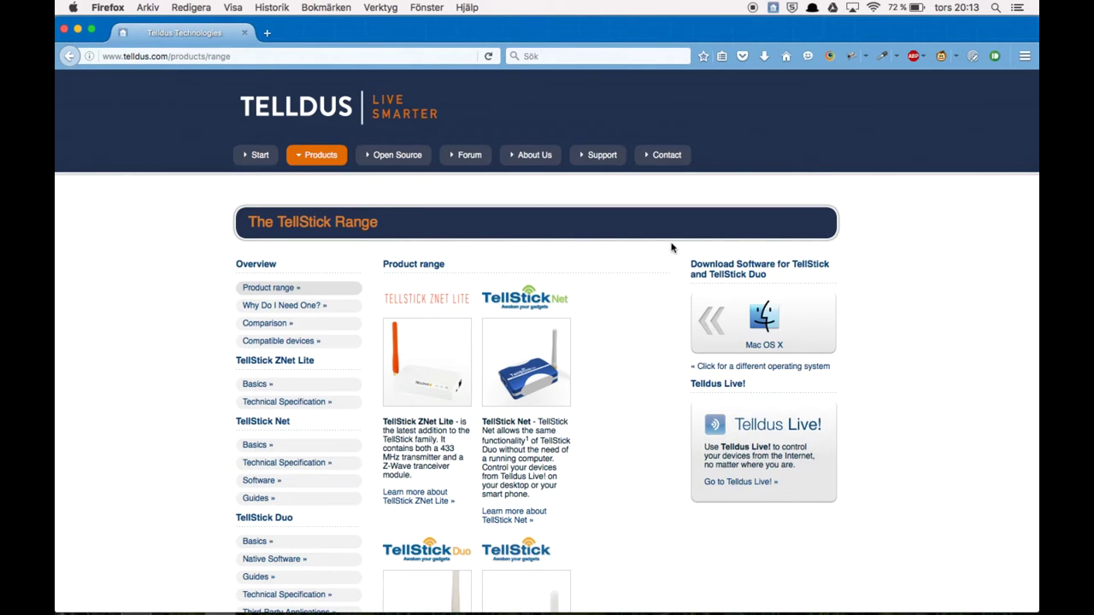
# - Switch to TelldusCenter, glance at the sensors view, then return to the four-device list
pyautogui.press('super+Tab')
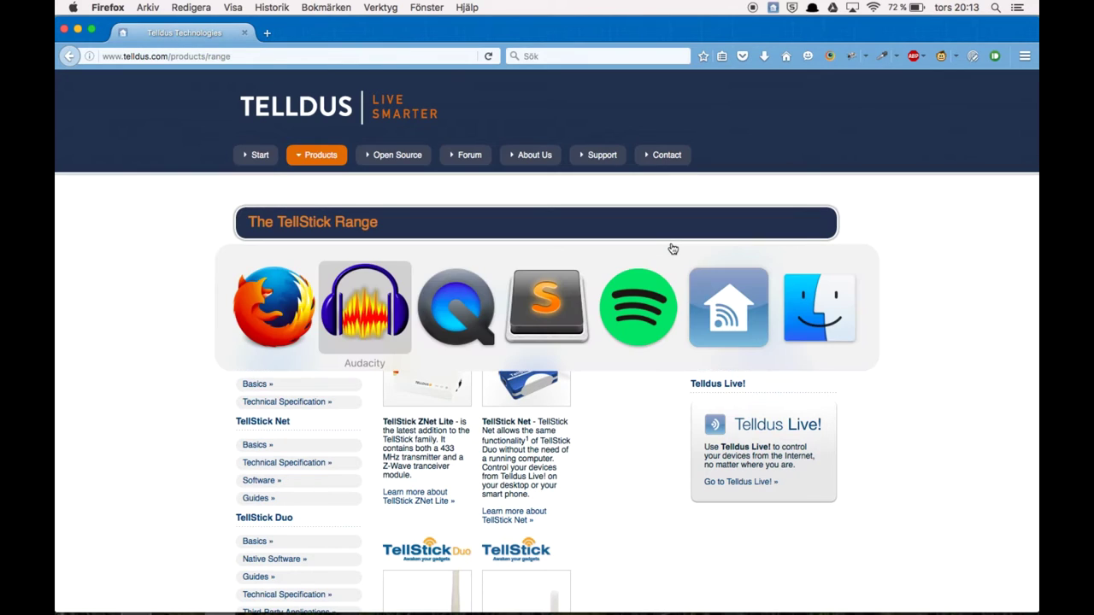
pyautogui.press('super+Tab')
pyautogui.press('super+Tab')
pyautogui.press('super+Tab')
pyautogui.press('super+Tab')
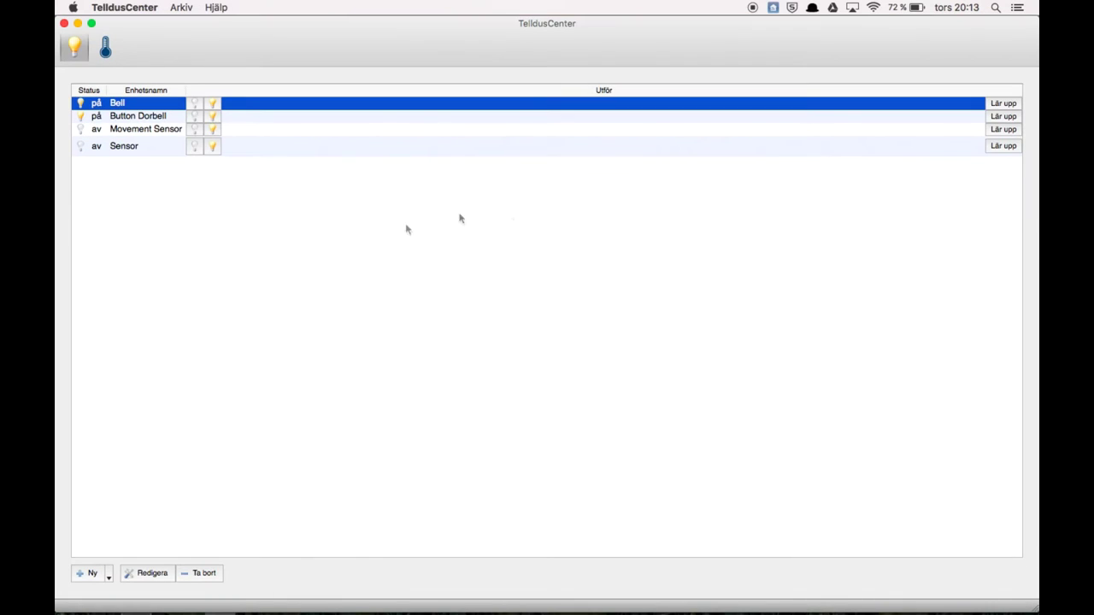
pyautogui.click(105, 47)
pyautogui.click(76, 47)
# - Scan for and add a Nexa Self Learning on/off device named 'Sensor 2', then select it
pyautogui.click(89, 578)
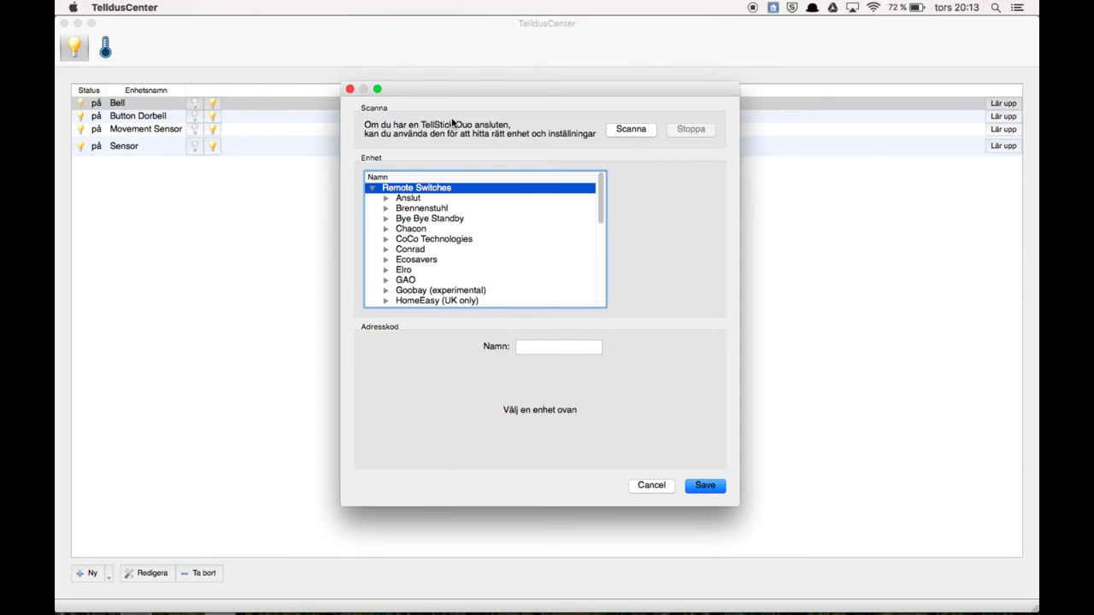
pyautogui.click(630, 129)
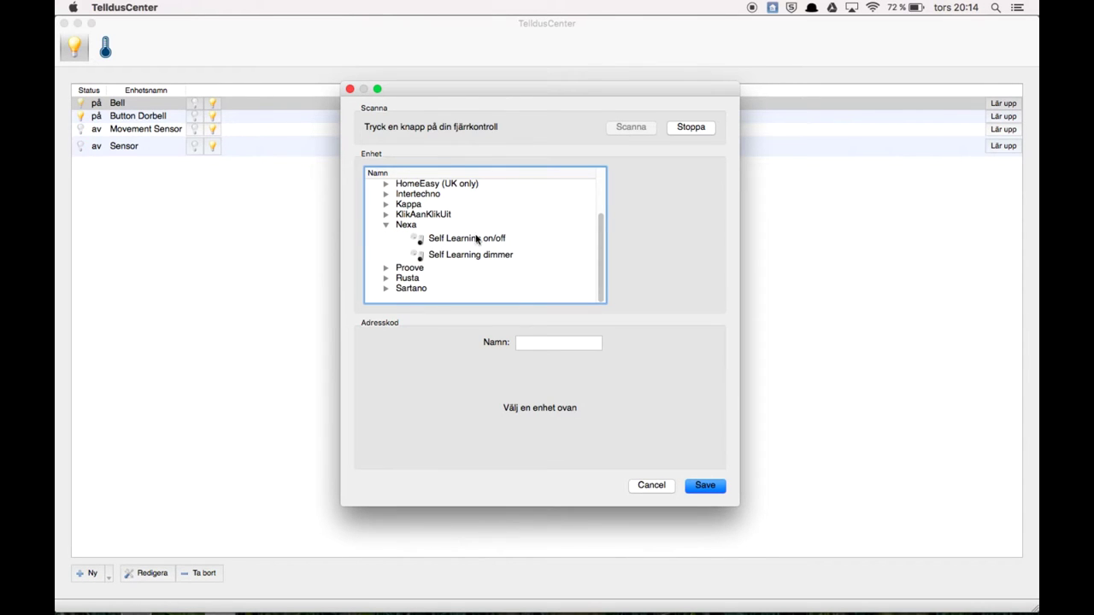
pyautogui.click(470, 239)
pyautogui.click(529, 343)
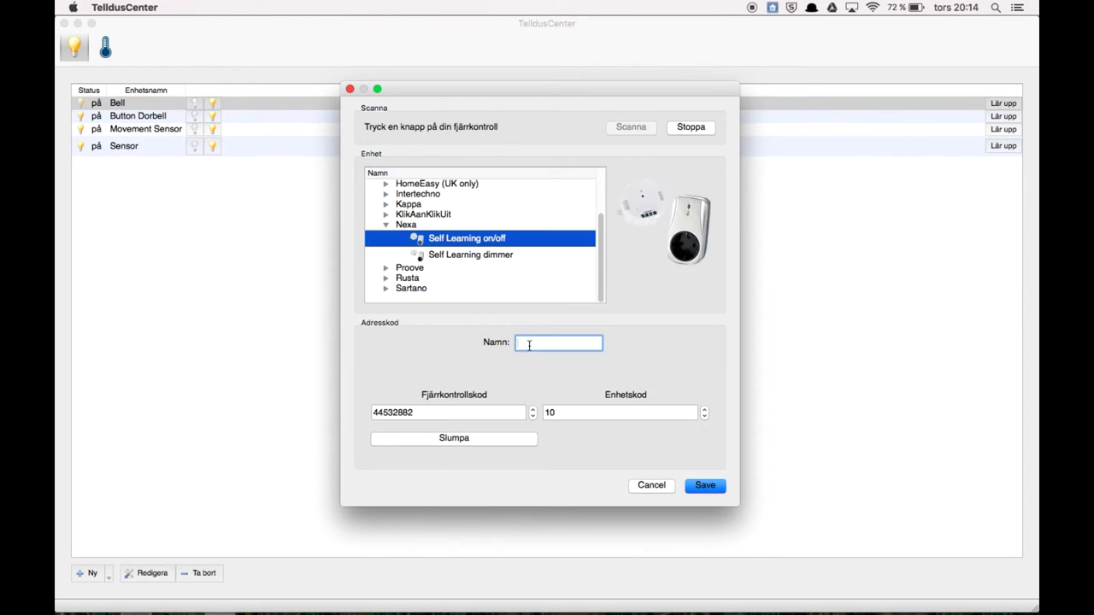
pyautogui.write('Sensor 2')
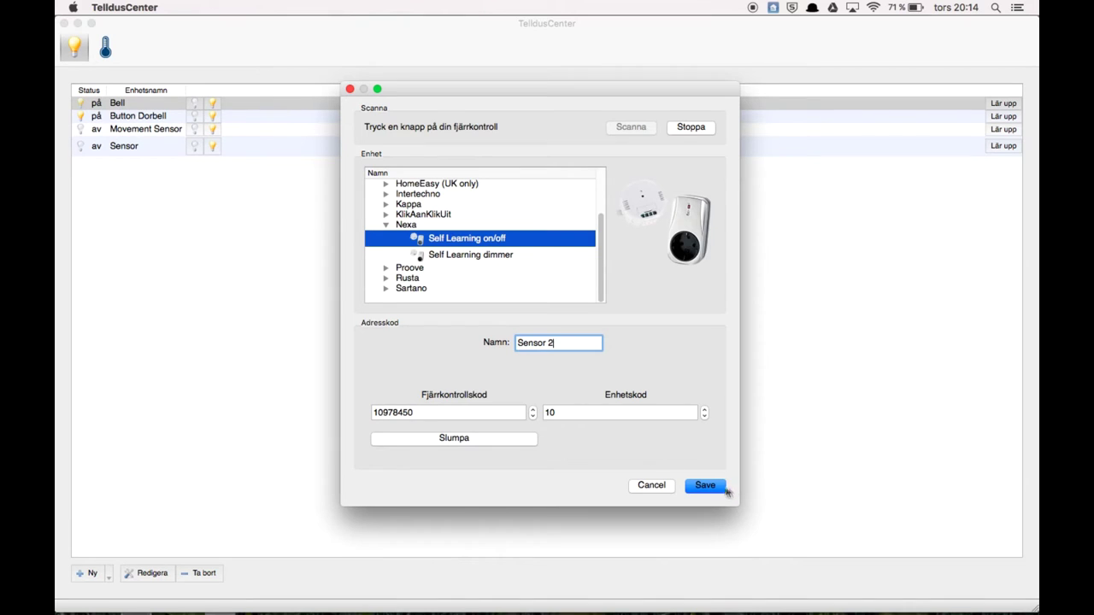
pyautogui.click(715, 489)
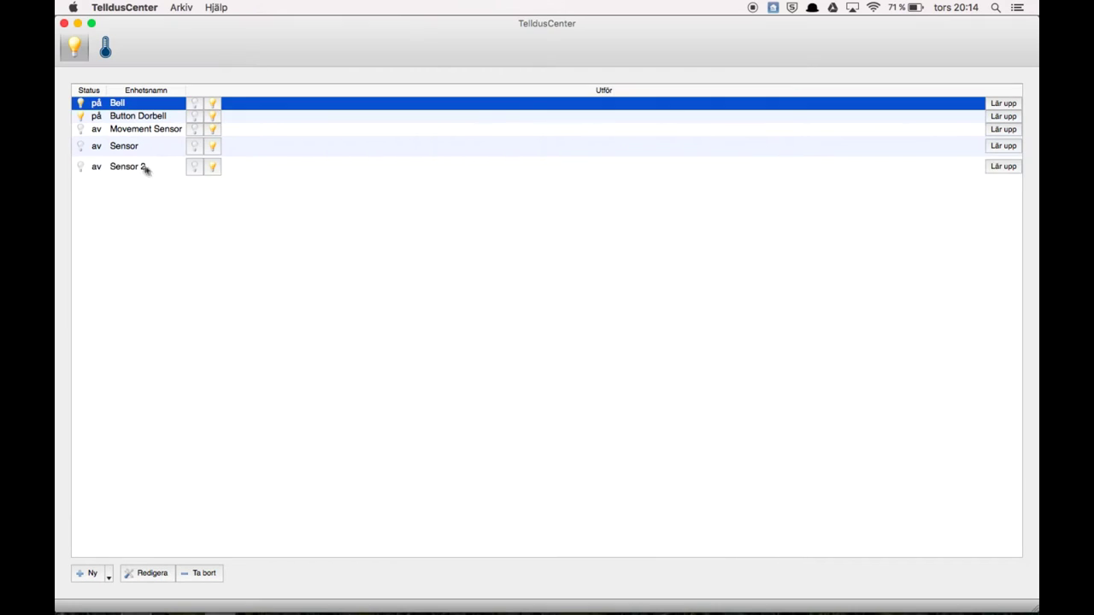
pyautogui.click(143, 168)
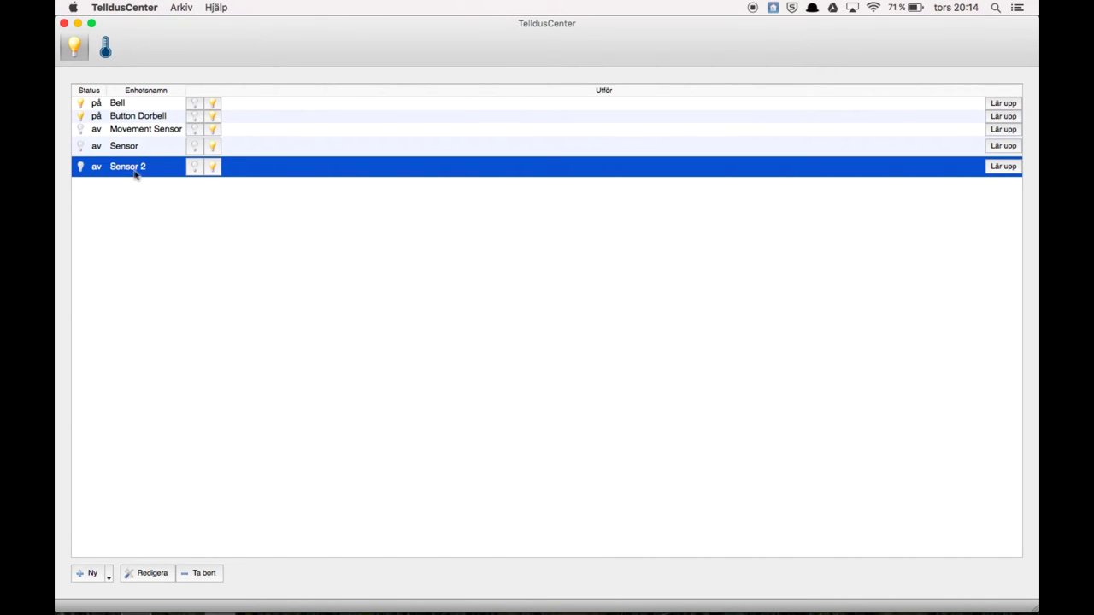
pyautogui.press('super+Tab')
pyautogui.press('super+Tab')
pyautogui.press('super+Tab')
pyautogui.press('super+Tab')
pyautogui.press('super+Tab')
pyautogui.press('super+Tab')
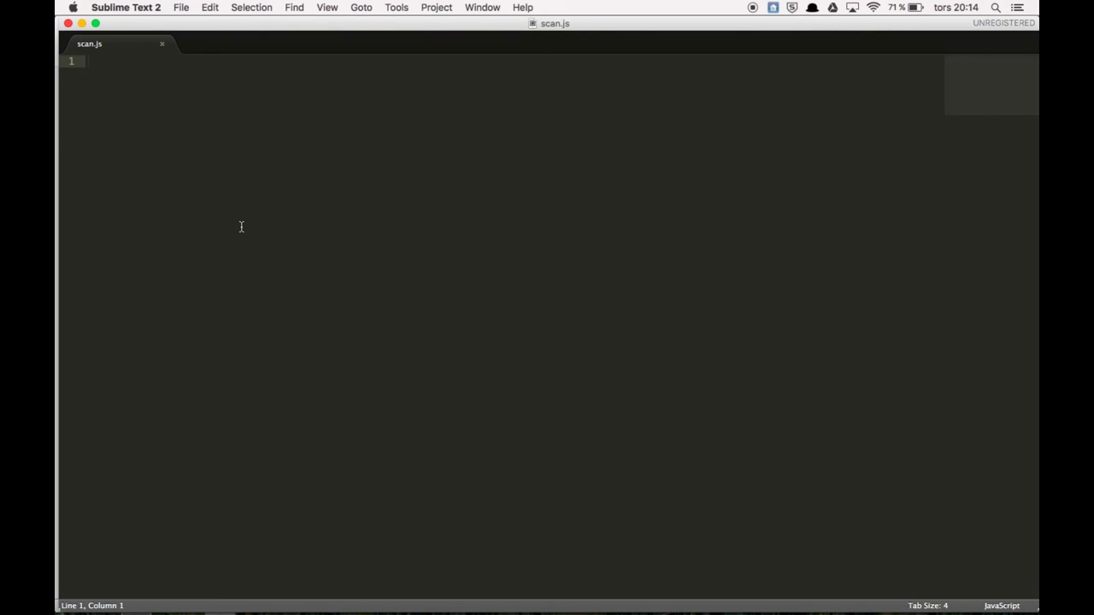
# - Write the telldus and express require lines and create the app with express() in scan.js
pyautogui.write('var telldus')
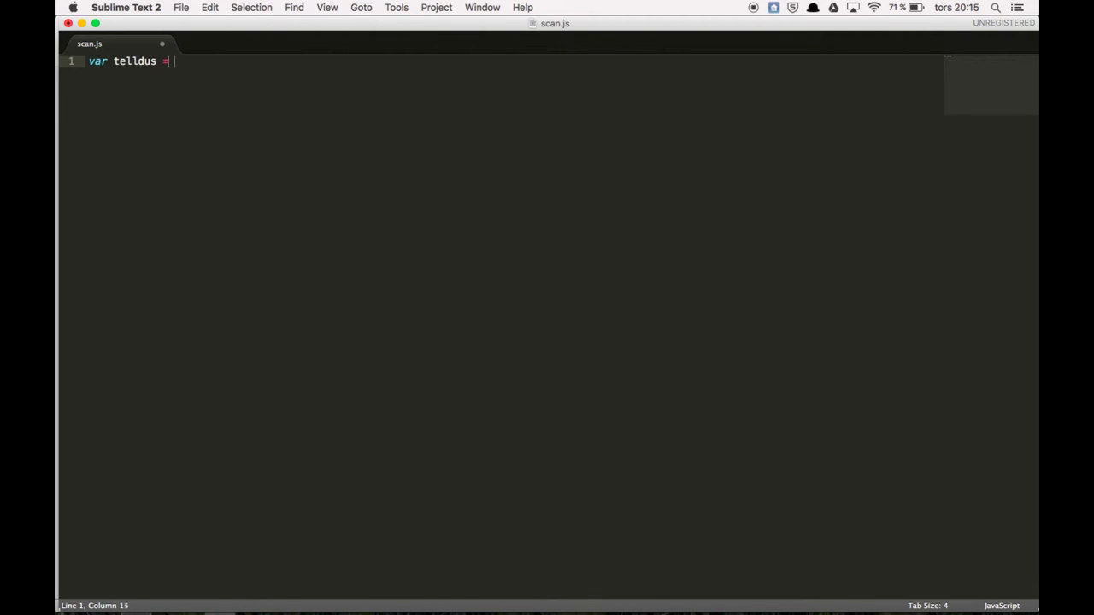
pyautogui.write(' = reuq')
pyautogui.press('BackSpace')
pyautogui.press('BackSpace')
pyautogui.write('quire("telldus");')
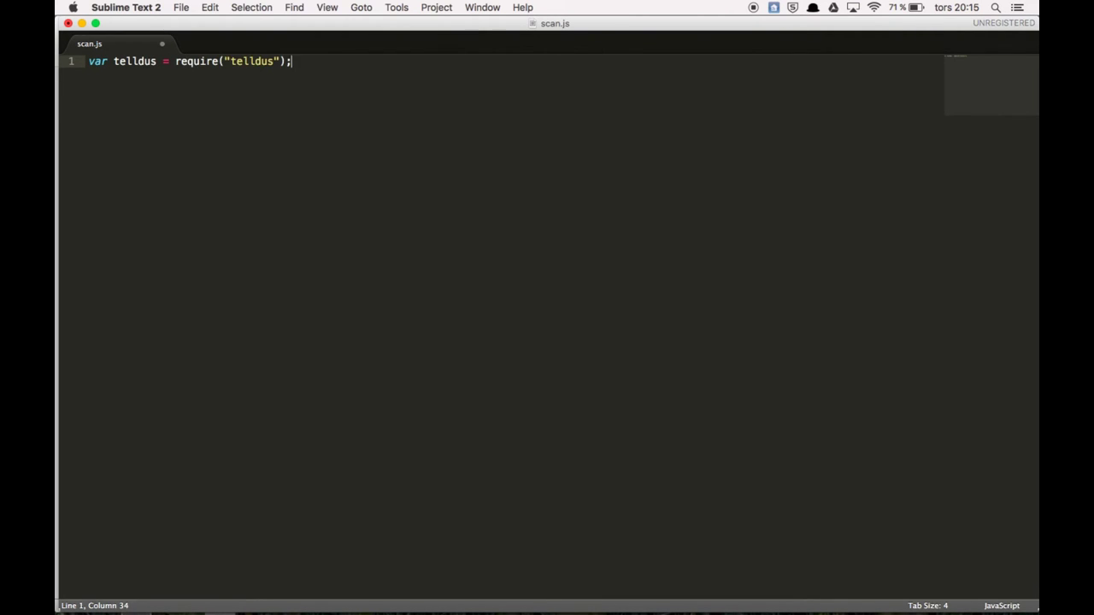
pyautogui.press('Return')
pyautogui.write('var express')
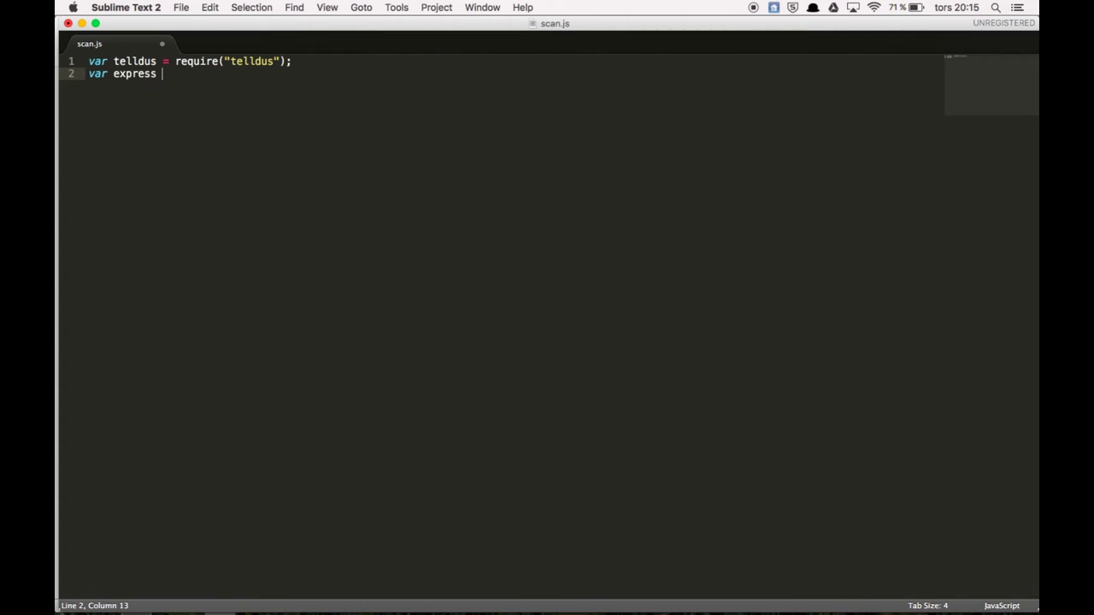
pyautogui.write(' = require("expr')
pyautogui.press('Tab')
pyautogui.write('");')
pyautogui.press('Return')
pyautogui.press('Return')
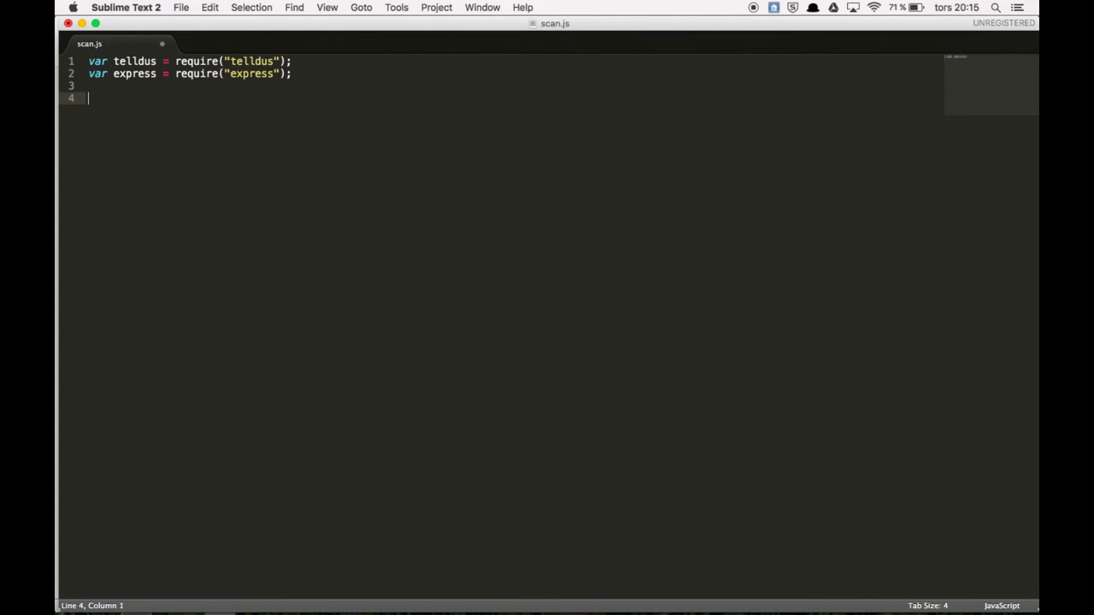
pyautogui.write('var app = express();')
# - Add app.listen(3000, function(){ }) with an empty callback body
pyautogui.press('Return')
pyautogui.press('Return')
pyautogui.write('app.l')
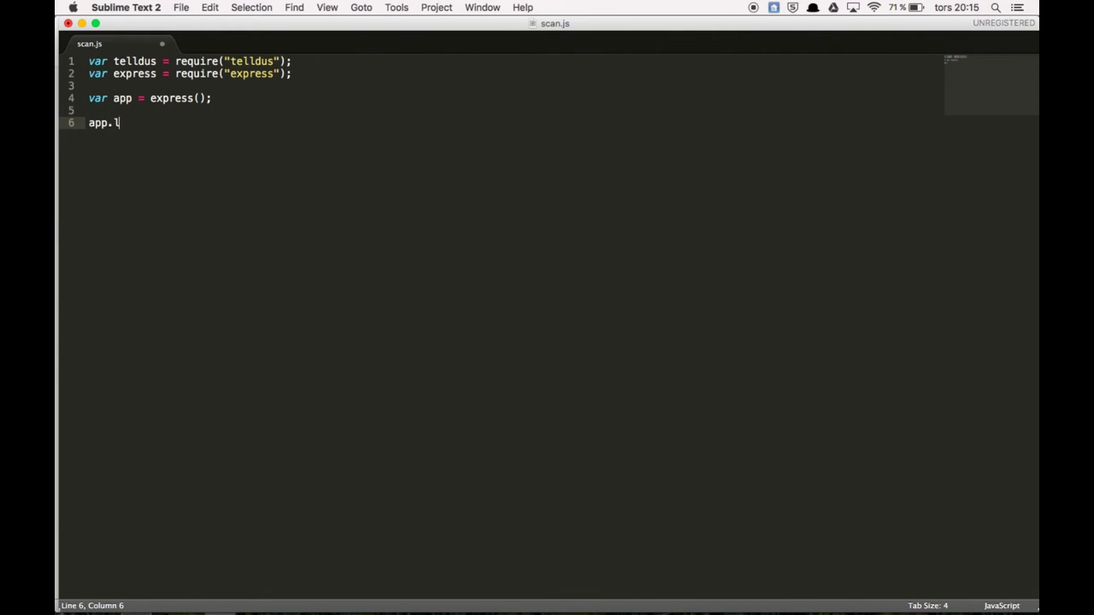
pyautogui.write('isten(3000);')
pyautogui.press('Left')
pyautogui.press('Left')
pyautogui.write('3000, function()')
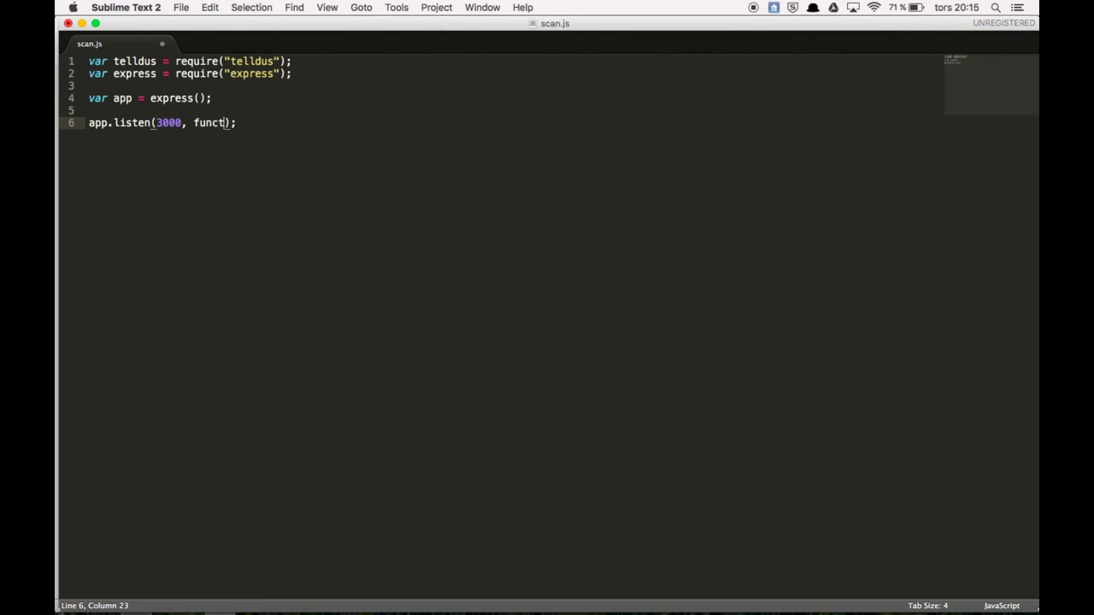
pyautogui.write('{')
pyautogui.press('Return')
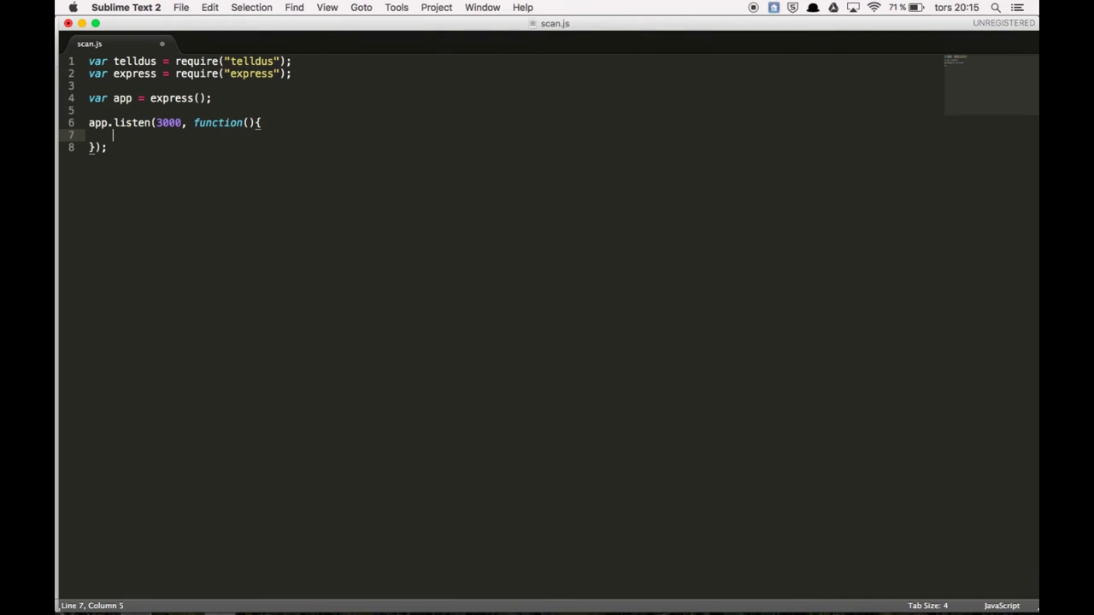
pyautogui.press('Return')
pyautogui.press('Return')
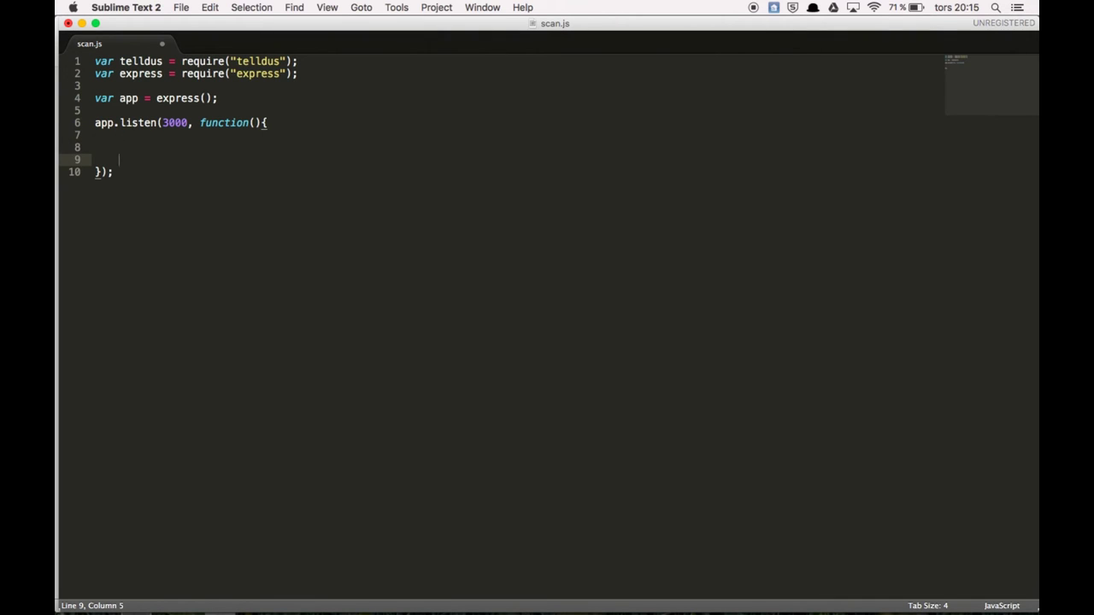
pyautogui.press('Up')
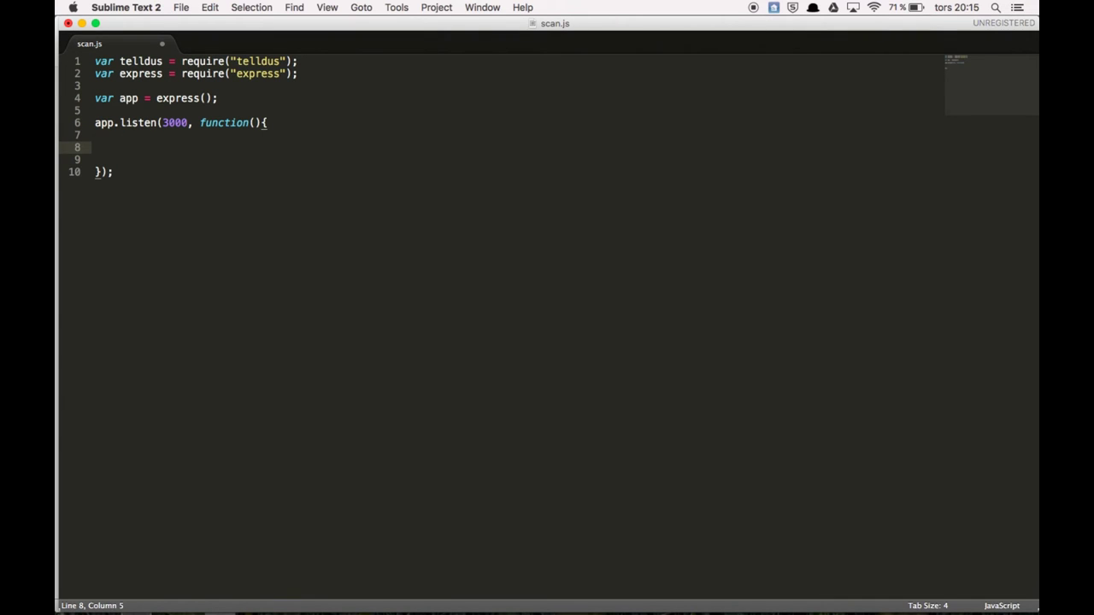
# - Inside the callback, add telldus.addDeviceEventListener(deviceId, status) logging "the device id: " + deviceId
pyautogui.write('var listn')
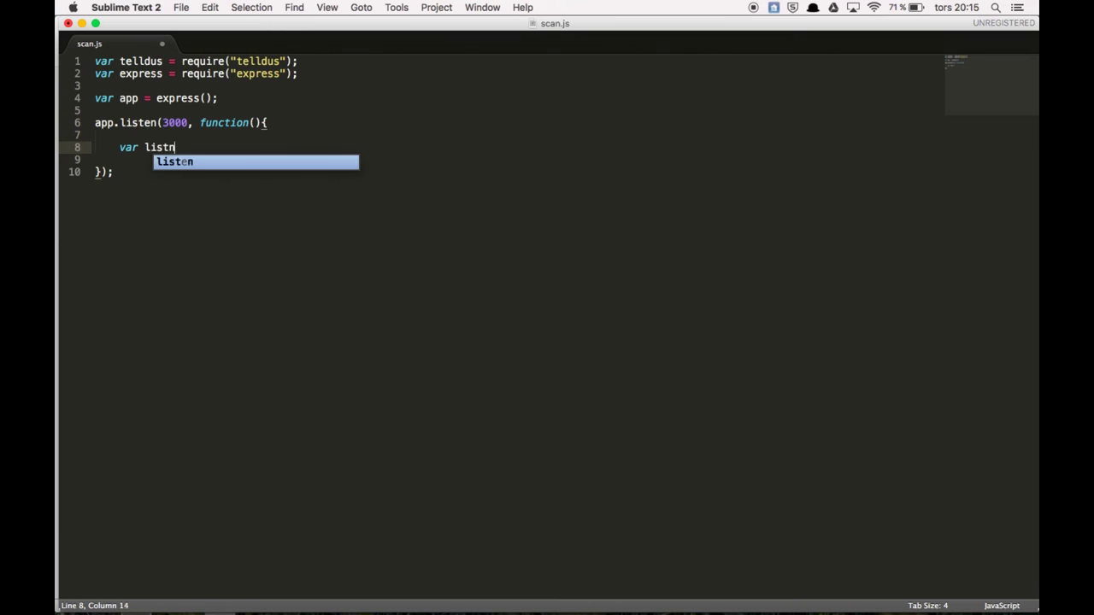
pyautogui.press('BackSpace')
pyautogui.write('ener = telldus.addDeviceEventListener')
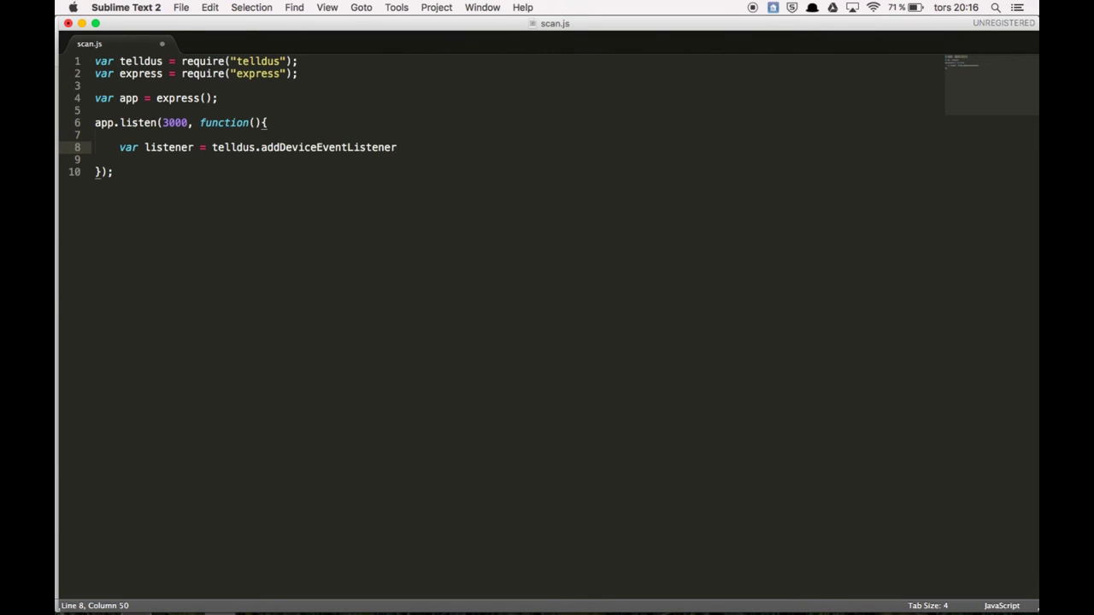
pyautogui.write('(fun')
pyautogui.press('Tab')
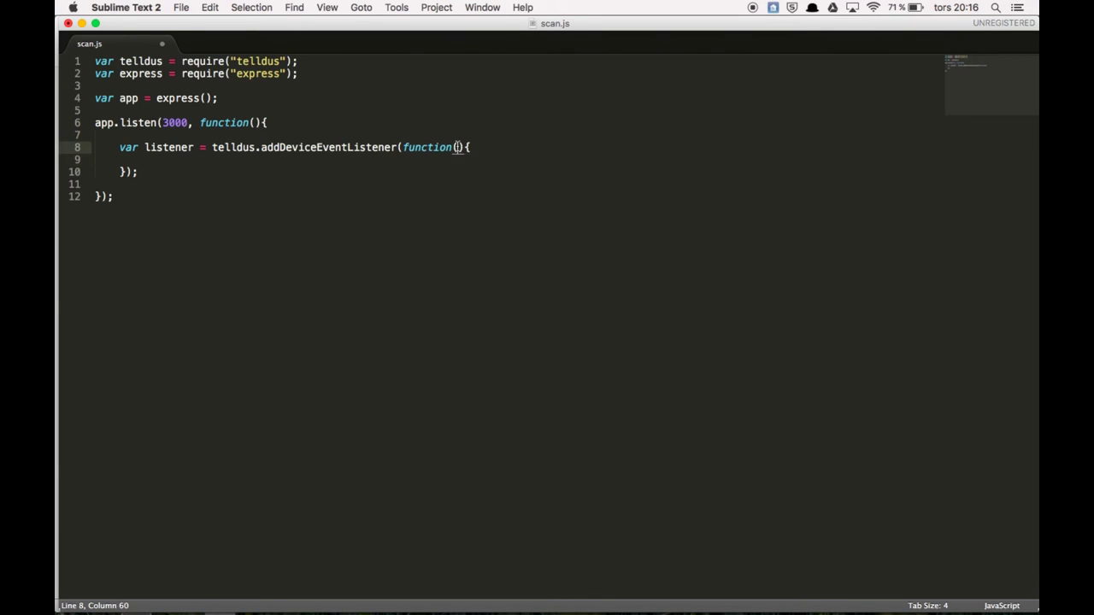
pyautogui.write('deviceI')
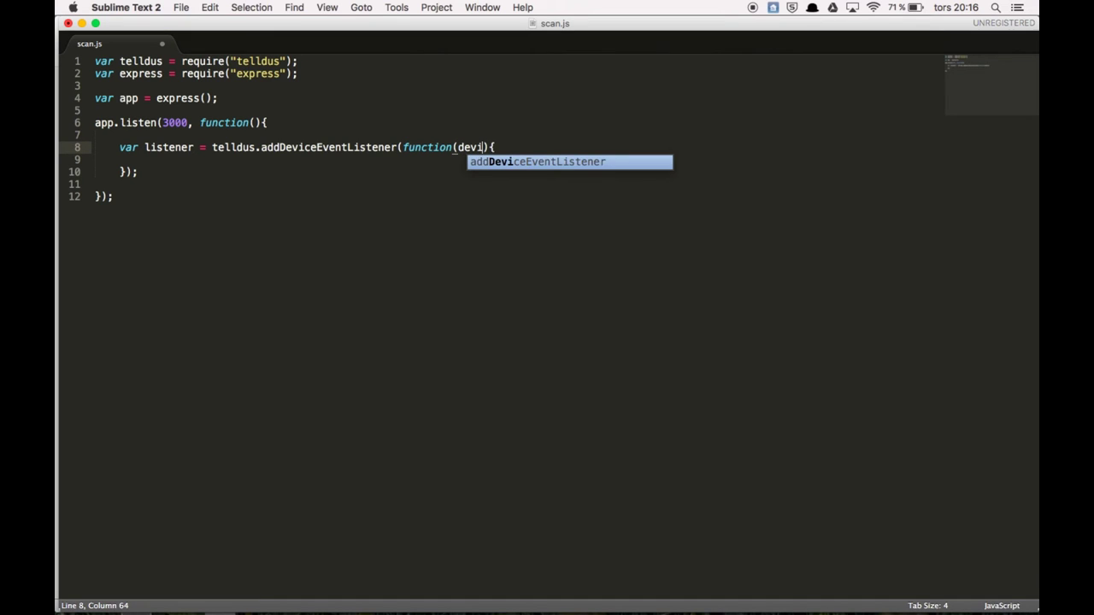
pyautogui.write('d, status')
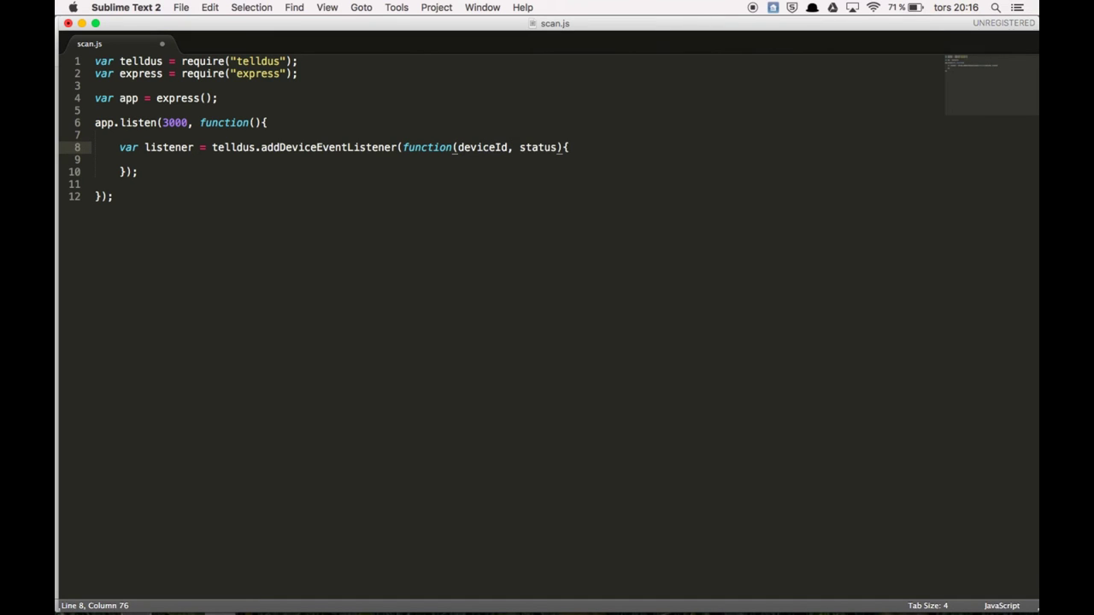
pyautogui.press('Tab')
pyautogui.press('Return')
pyautogui.press('Return')
pyautogui.press('Up')
pyautogui.write('console')
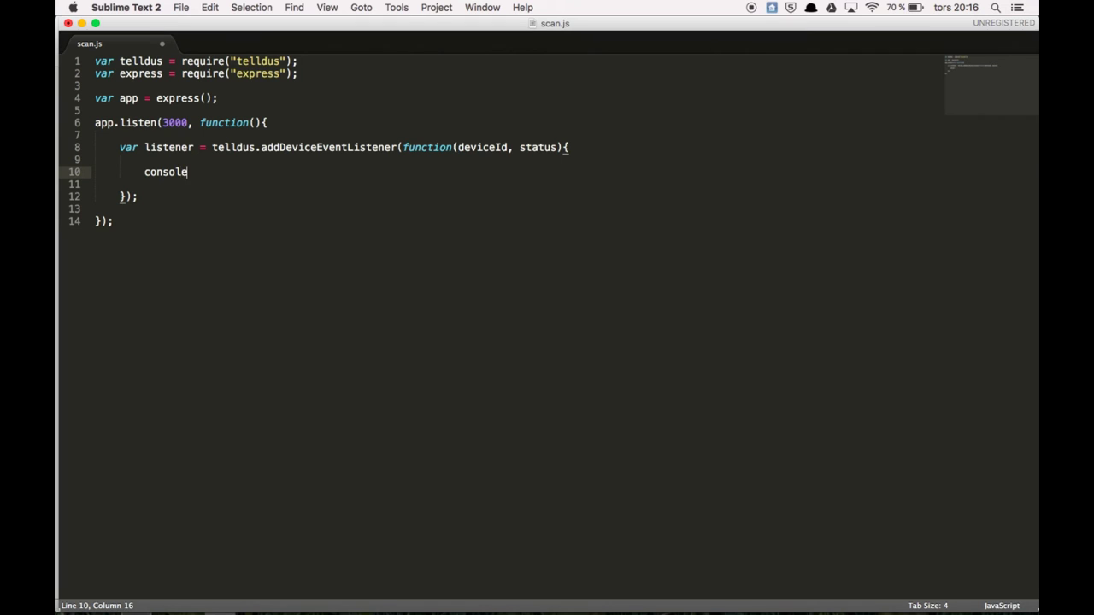
pyautogui.write('.log("the device id: "+ deviceId')
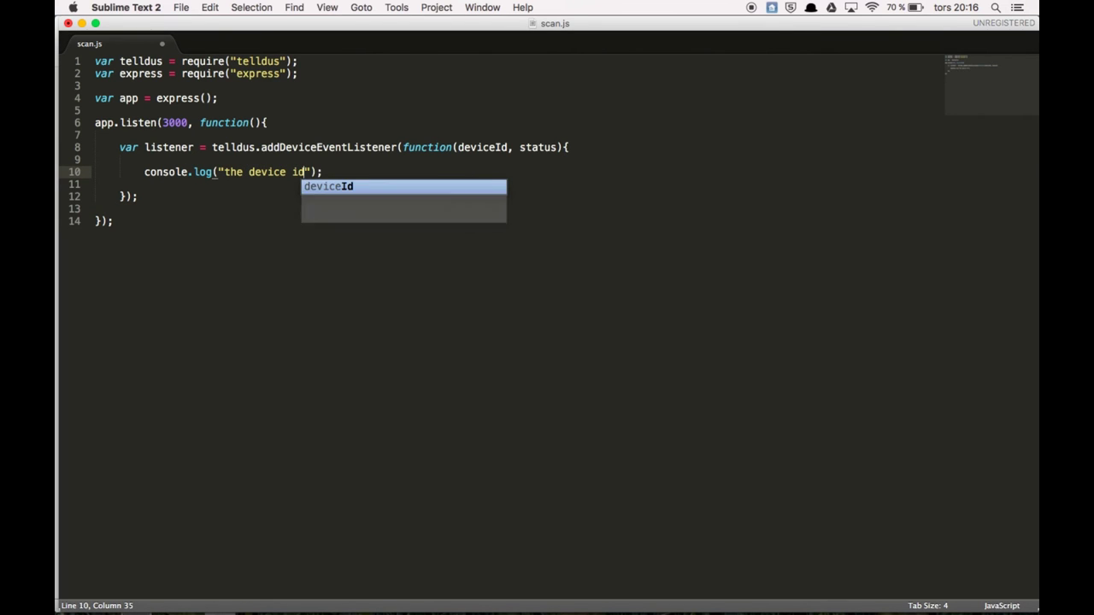
# - Save scan.js
pyautogui.press('super+s')
pyautogui.press('super+Tab')
pyautogui.press('super+shift+Tab')
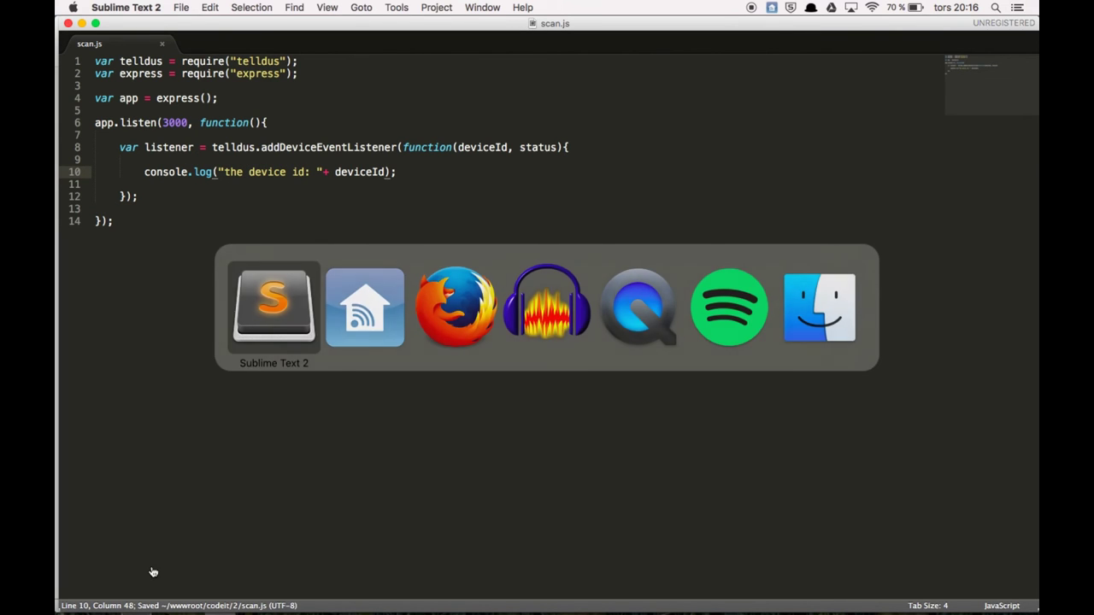
pyautogui.hotkey('alt', 'space')
# - Launch Terminal and run node scan.js so device IDs print as events arrive
pyautogui.write('ter')
pyautogui.press('Return')
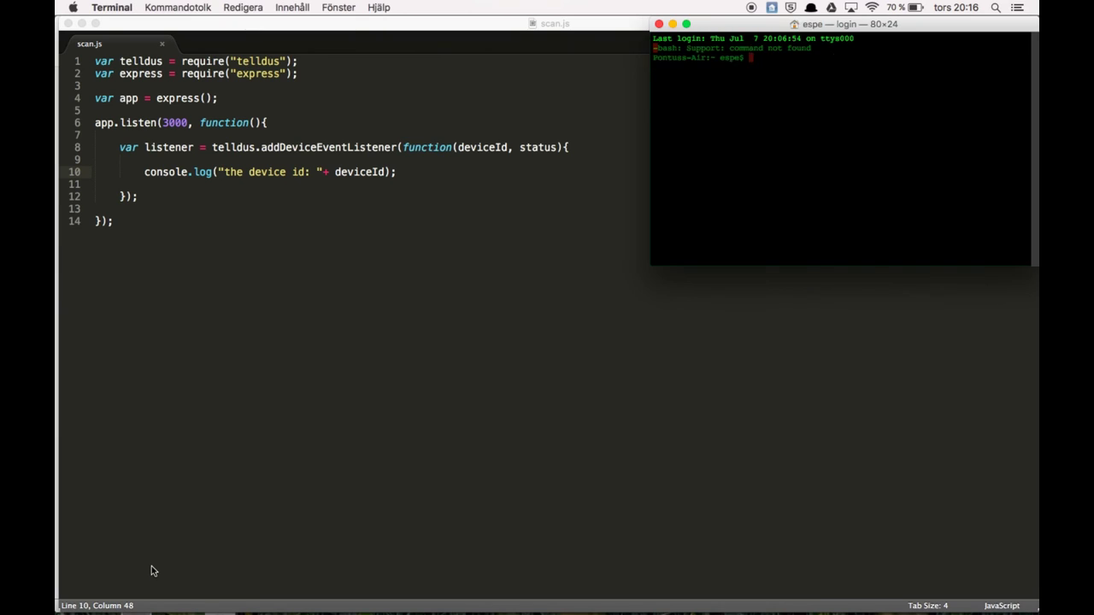
pyautogui.write('node scan')
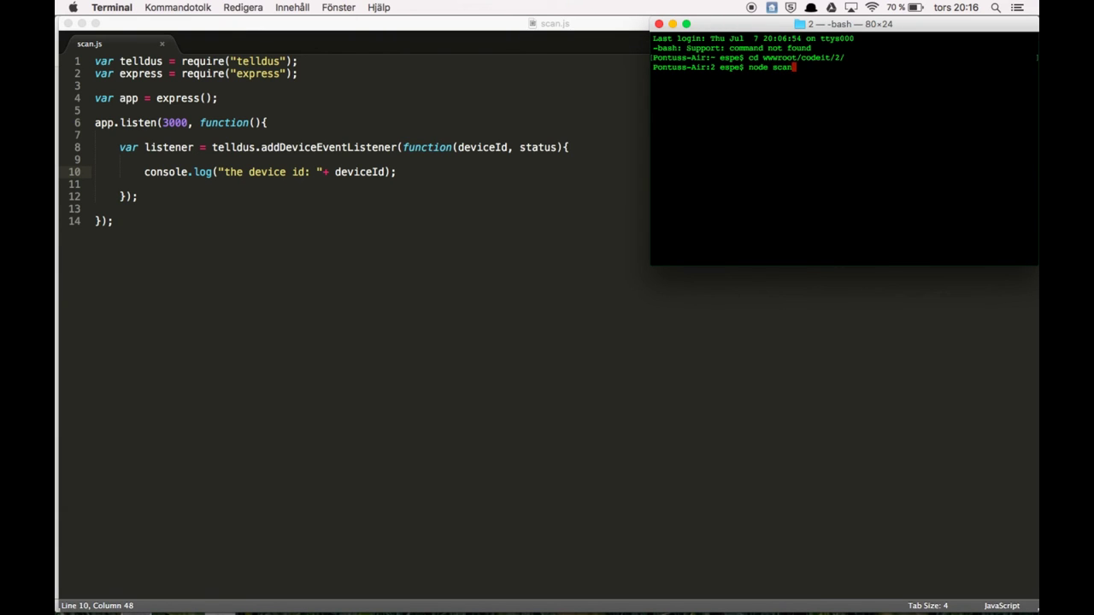
pyautogui.press('Tab')
pyautogui.press('Return')
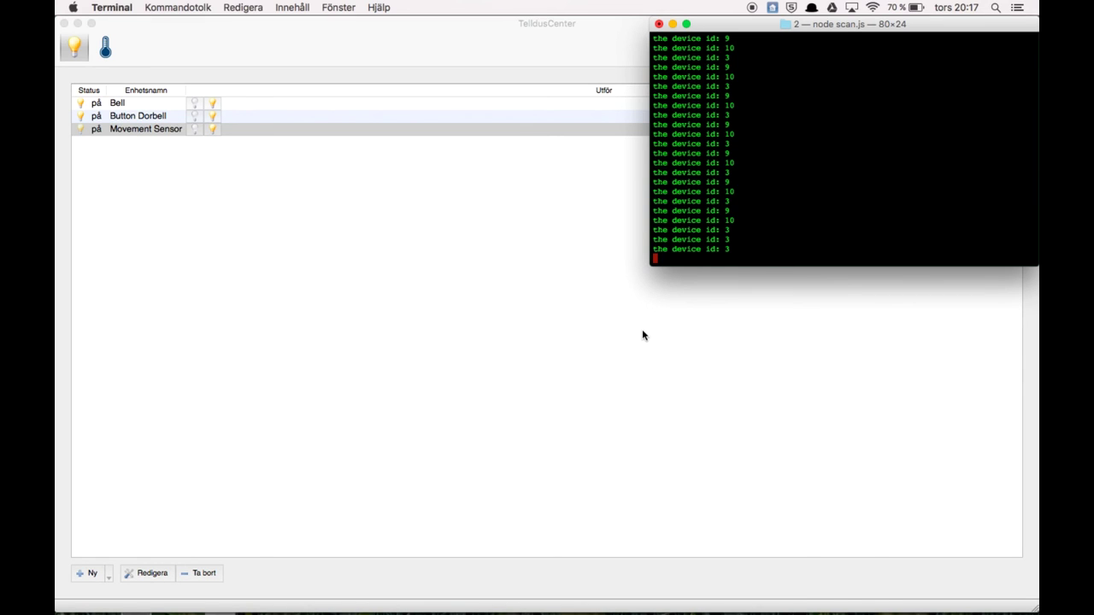
# - Back in Sublime Text, delete the console.log line, leaving the listener callback empty
pyautogui.click(642, 335)
pyautogui.press('super+Tab')
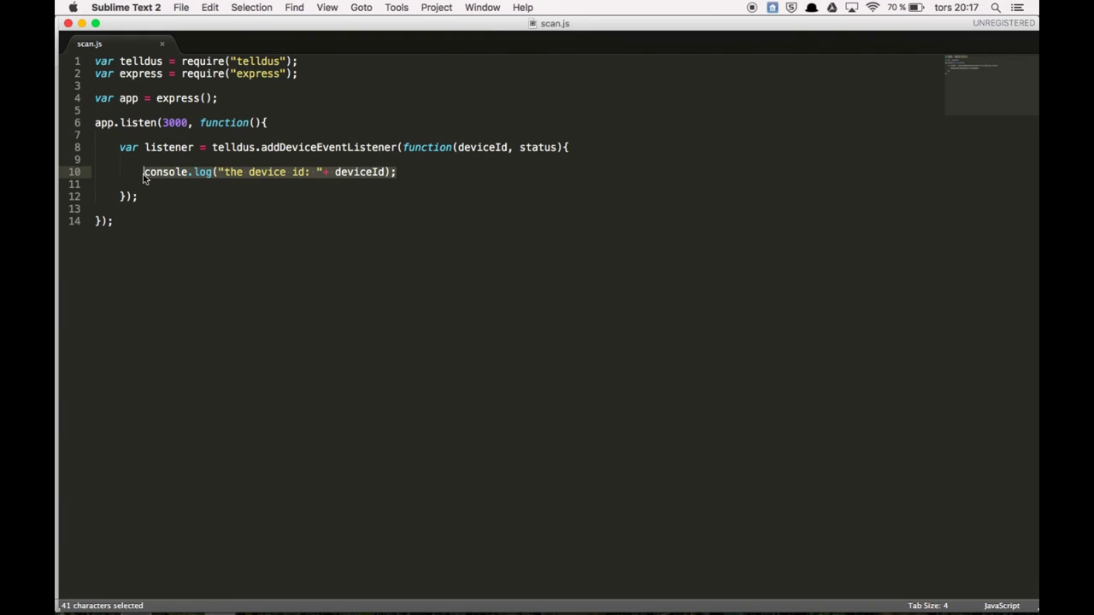
pyautogui.press('BackSpace')
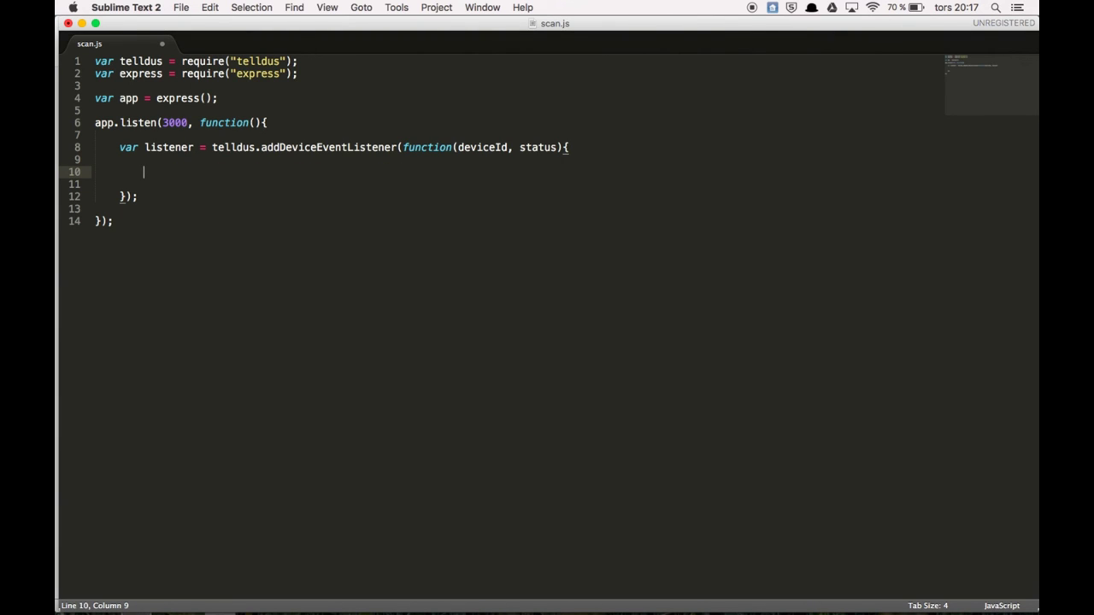